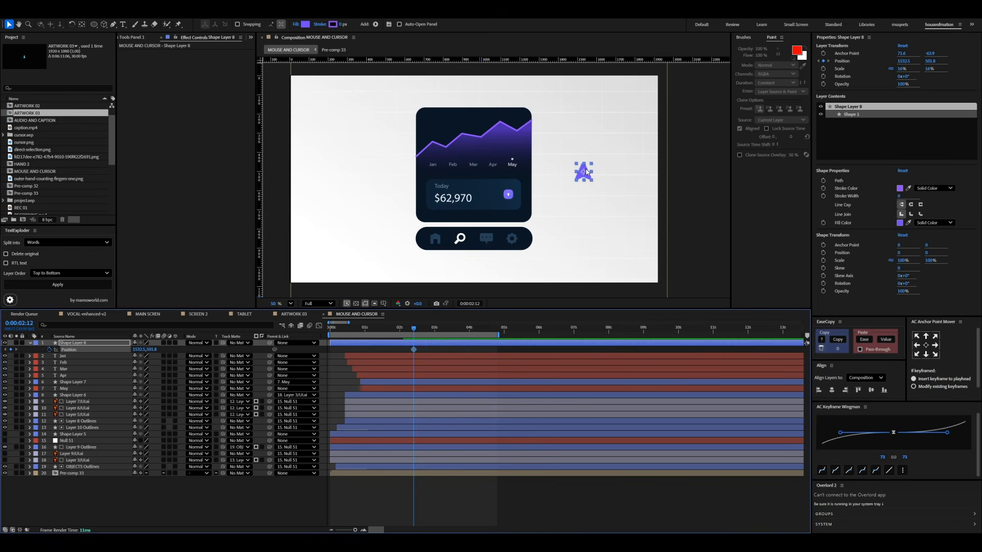
Keyframe Shape Layer 8's position from outside the frame's right edge, at about 2240.5, 397.8, to a point over the dashboard card.
left_click_drag(586, 173, 526, 190)
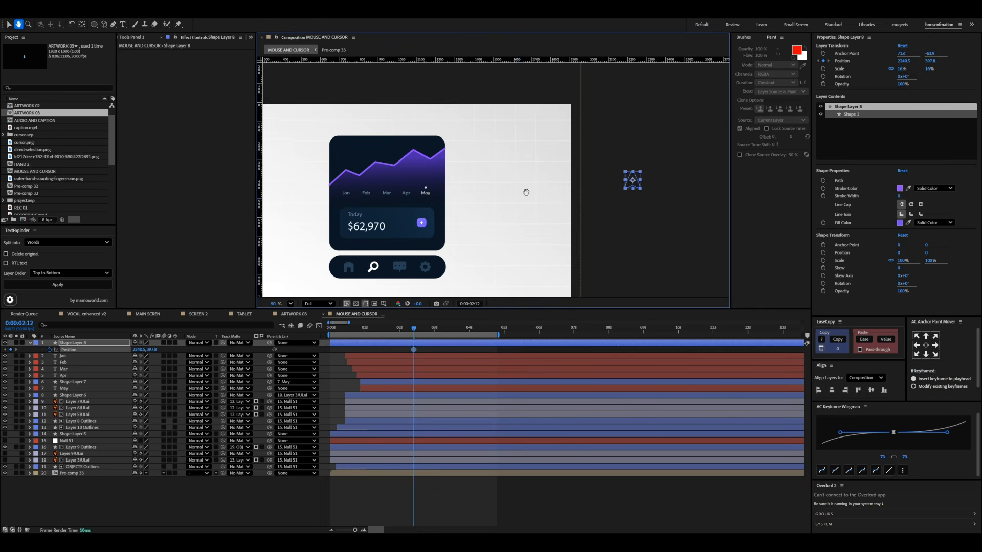
left_click_drag(526, 191, 548, 165)
left_click_drag(714, 154, 684, 166)
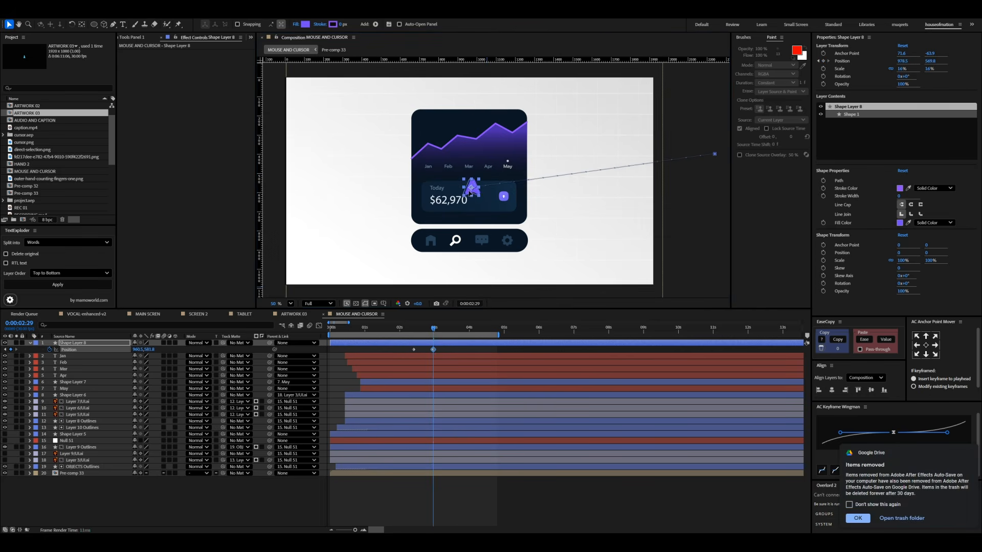
left_click(408, 330)
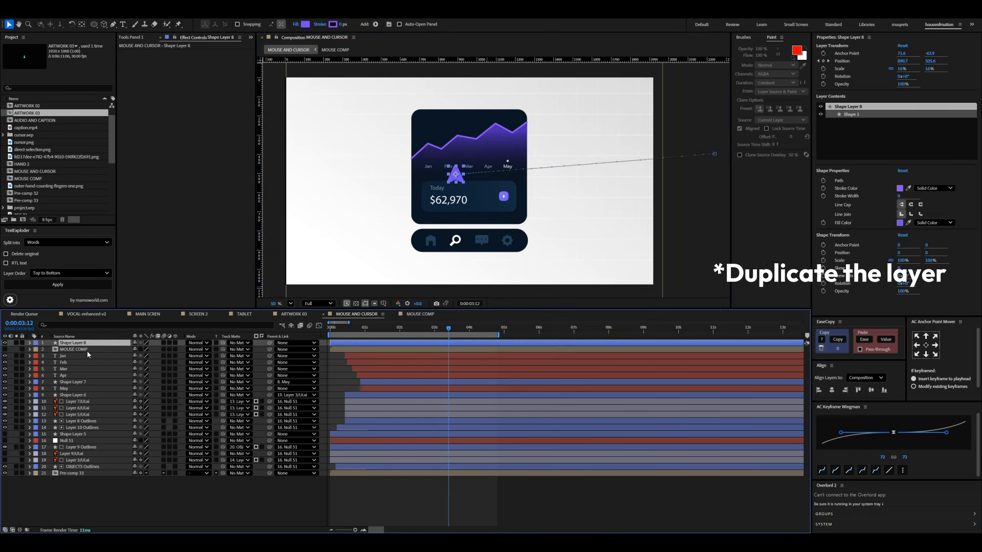
Bend Shape Layer 8's motion path into an S-curve by pulling direction handles from both end points with the Convert Vertex tool.
left_click(88, 351)
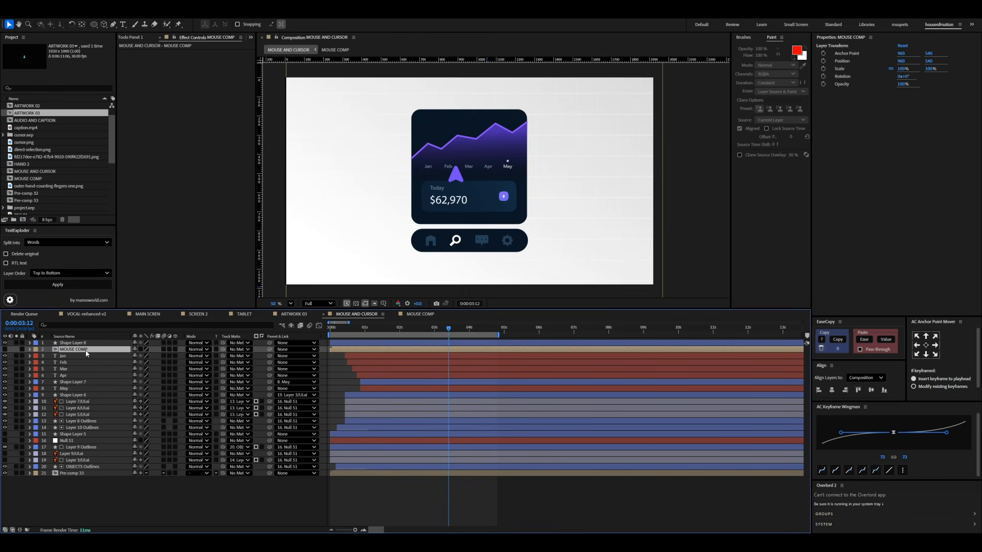
key("ctrl+Up")
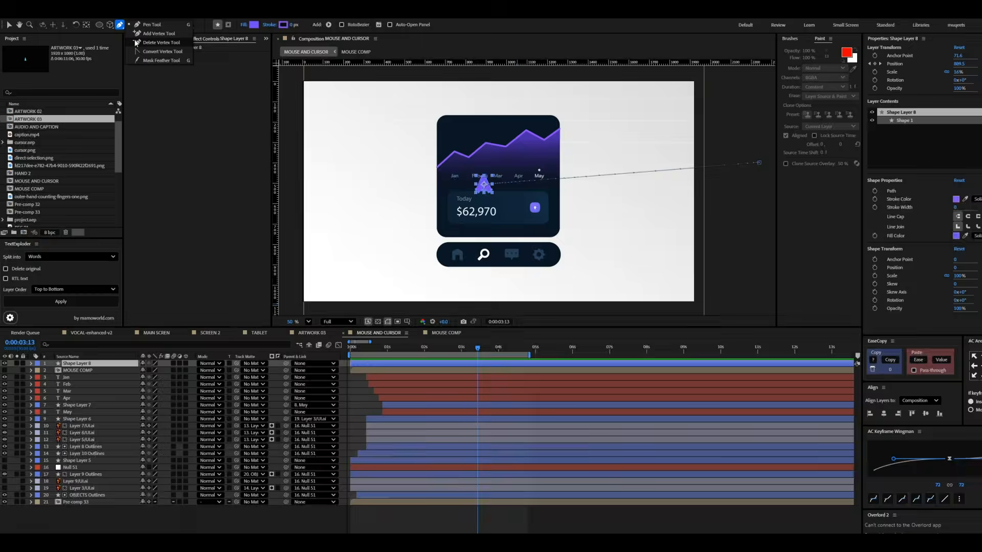
left_click(113, 24)
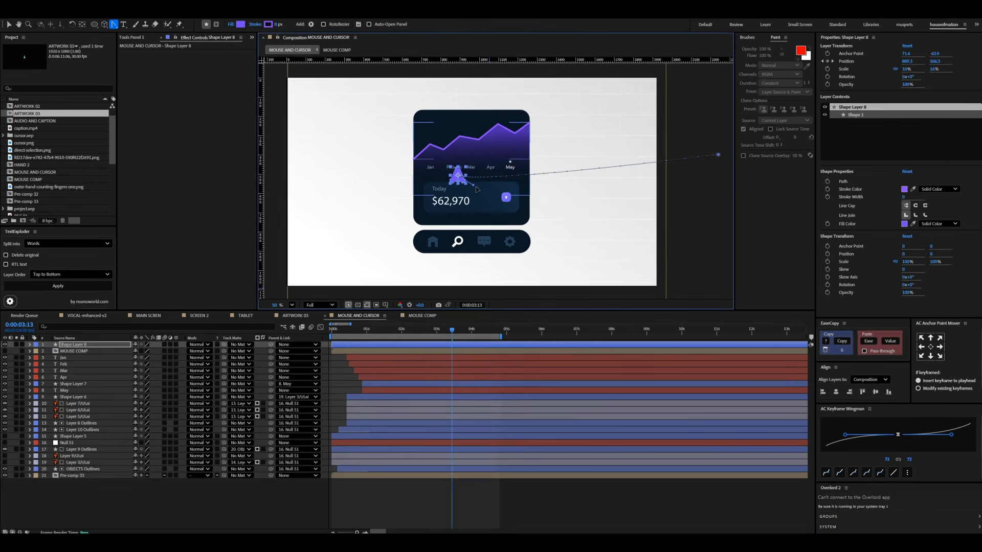
left_click_drag(664, 248, 799, 294)
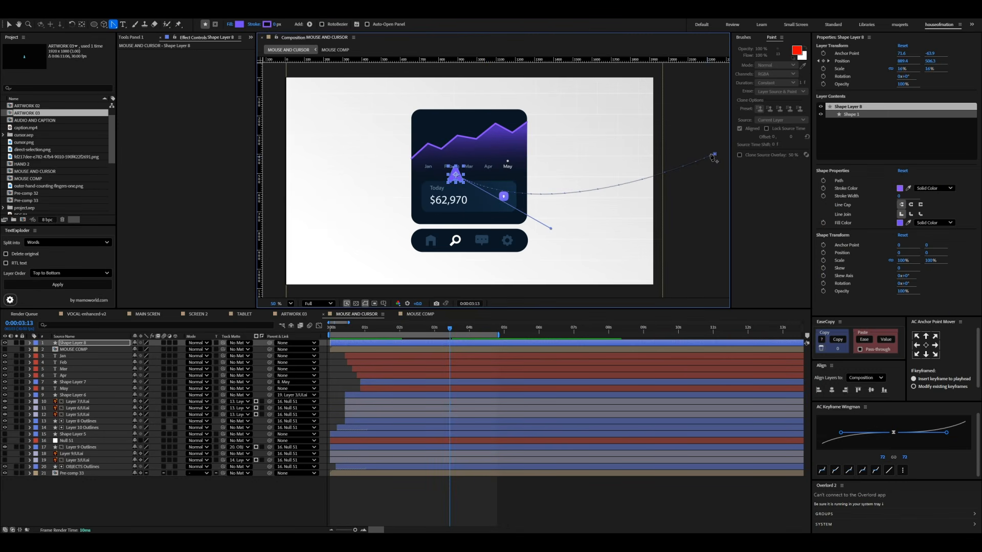
left_click_drag(714, 155, 663, 139)
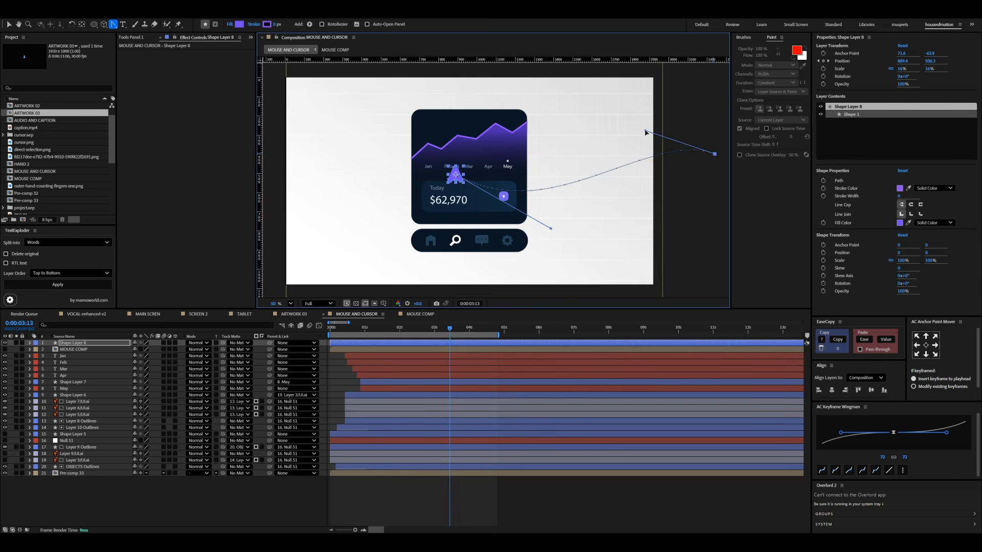
Easy-ease Shape Layer 8's Position keyframes and shape the speed graph into an early sharp peak with a long slow-down.
key("u")
left_click_drag(458, 347, 392, 353)
key("F9")
left_click(319, 326)
left_click_drag(418, 486, 389, 510)
left_click_drag(452, 519, 448, 520)
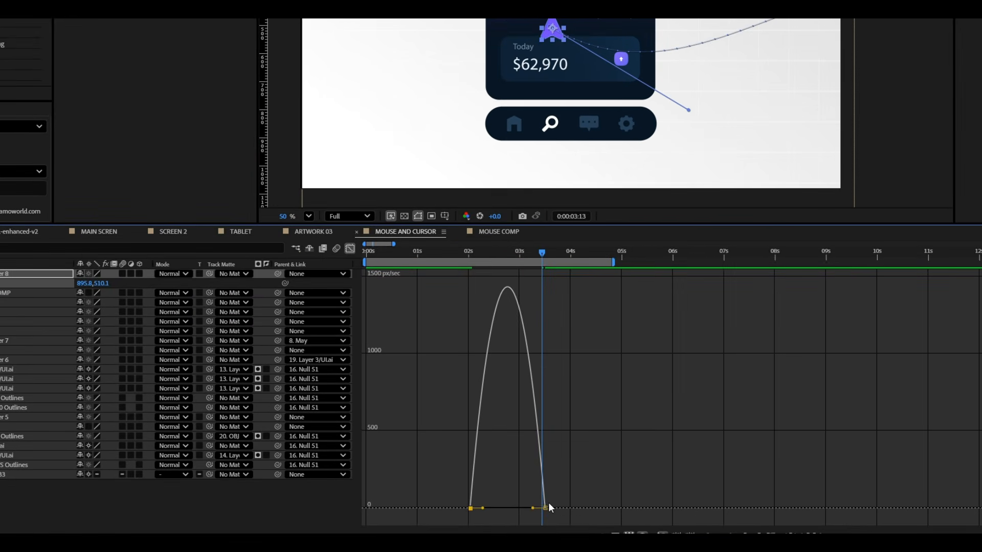
left_click_drag(532, 509, 502, 505)
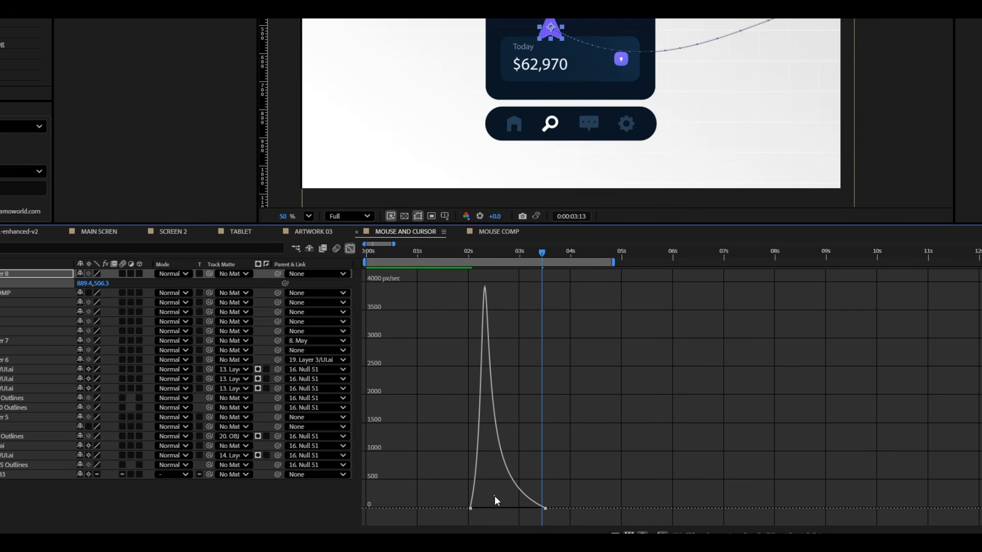
left_click(477, 253)
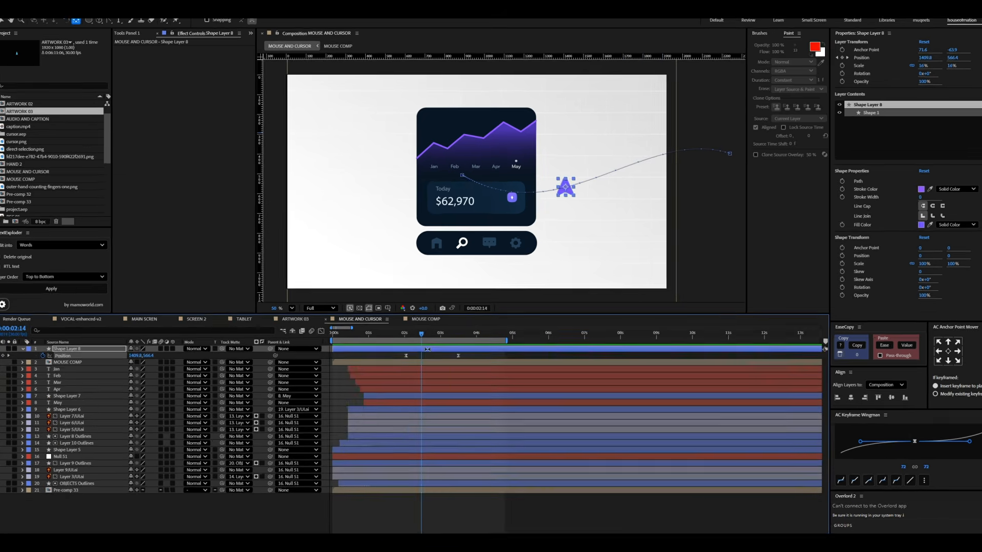
Set Shape Layer 8's auto-orientation to Orient Along Path.
right_click(421, 342)
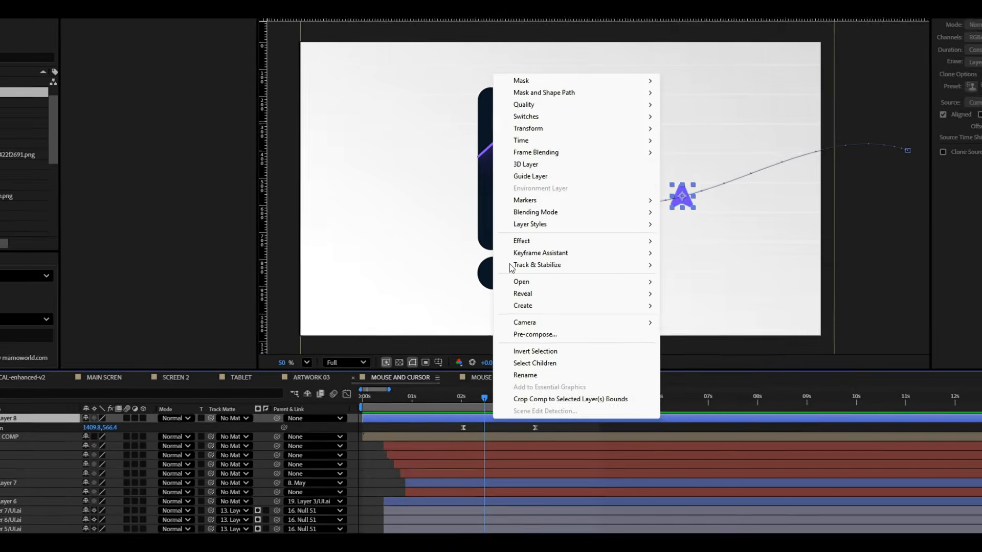
mouse_move(447, 139)
left_click(671, 286)
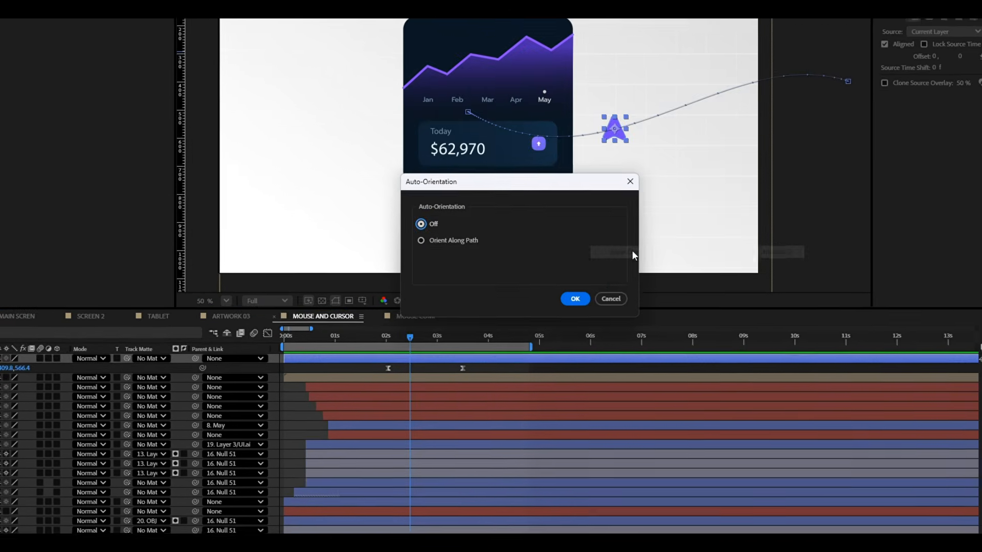
left_click(450, 235)
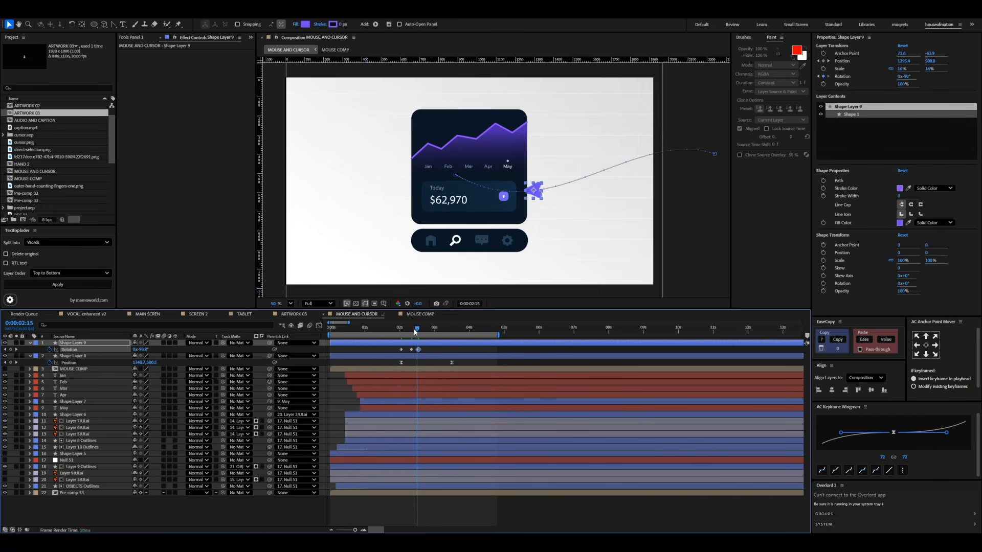
Add a Rotation keyframe of -31° to Shape Layer 9 at 0:00:03:12.
left_click(415, 332)
key("equal")
key("space")
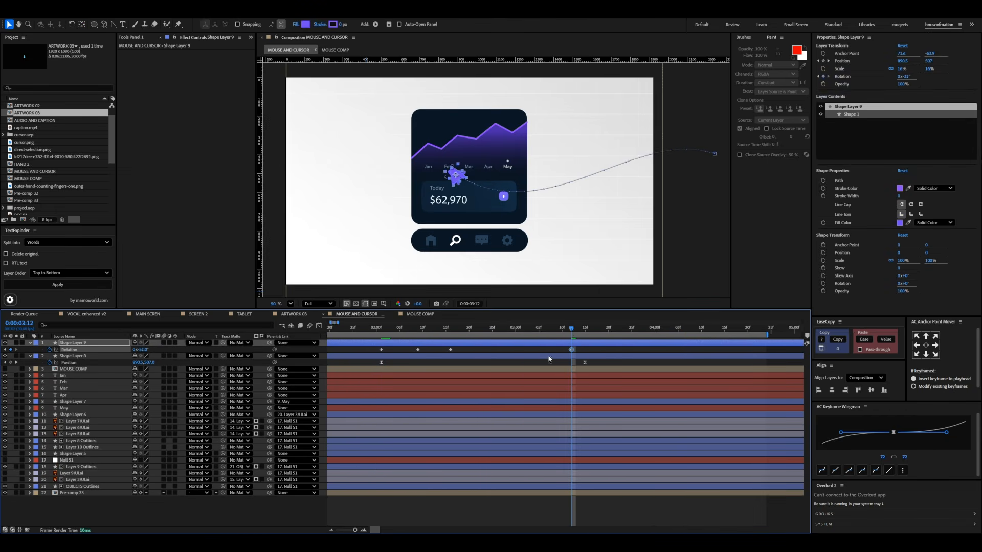
Ease Shape Layer 9's Rotation keyframes, smooth their influence handles in the speed graph, and play back the cursor motion.
key("shift+F3")
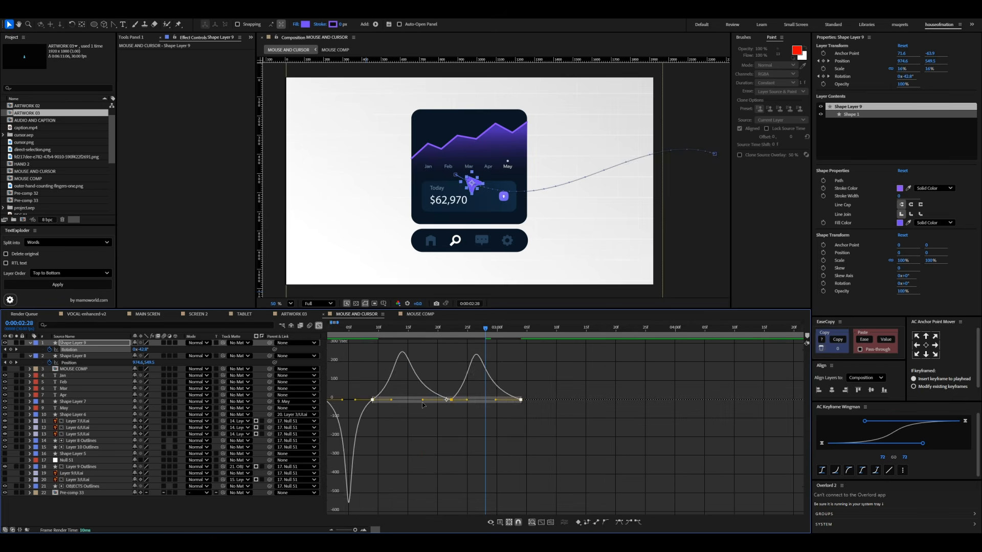
left_click_drag(423, 400, 408, 416)
left_click(373, 403)
scroll(386, 406, "left", 2)
key("space")
key("space")
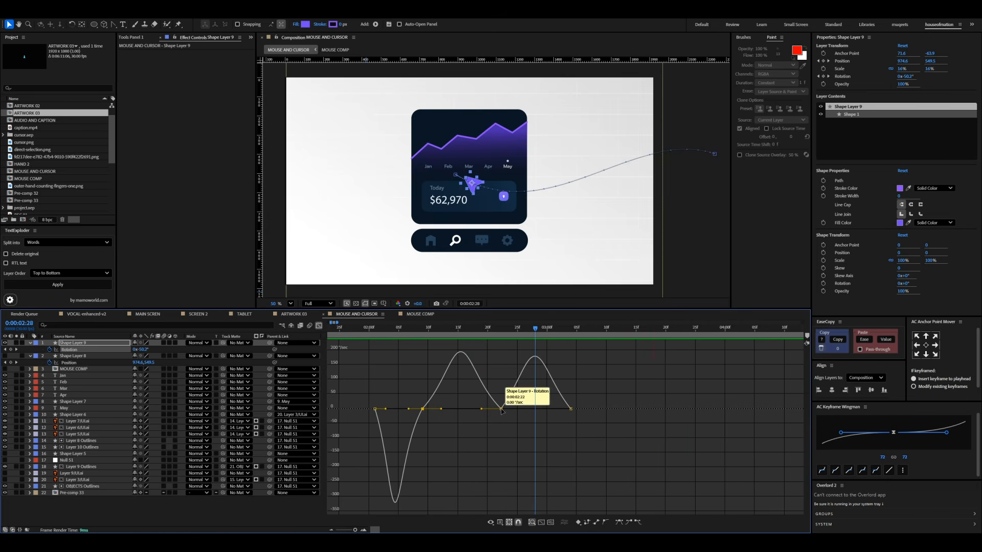
key("space")
key("shift+F3")
left_click(376, 328)
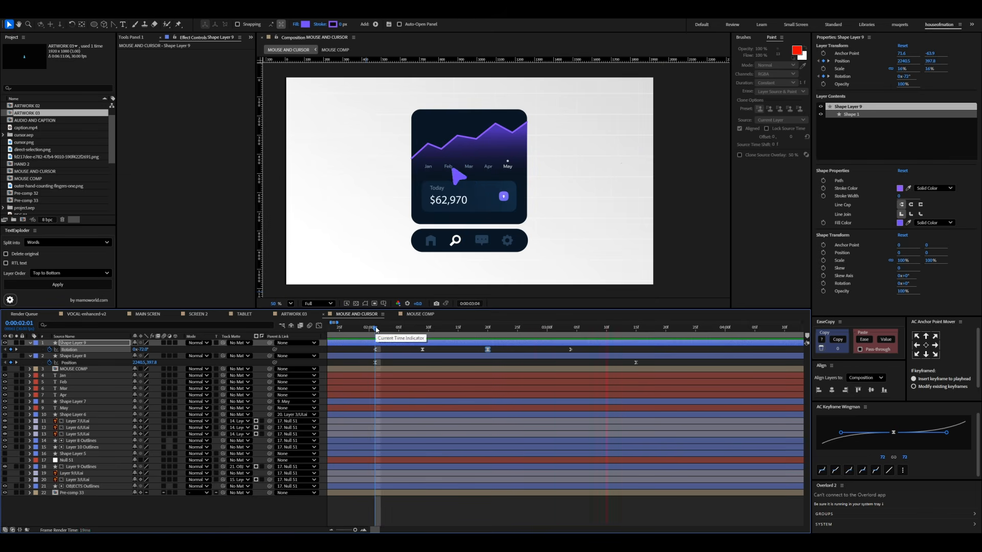
key("space")
key("minus")
left_click(450, 332)
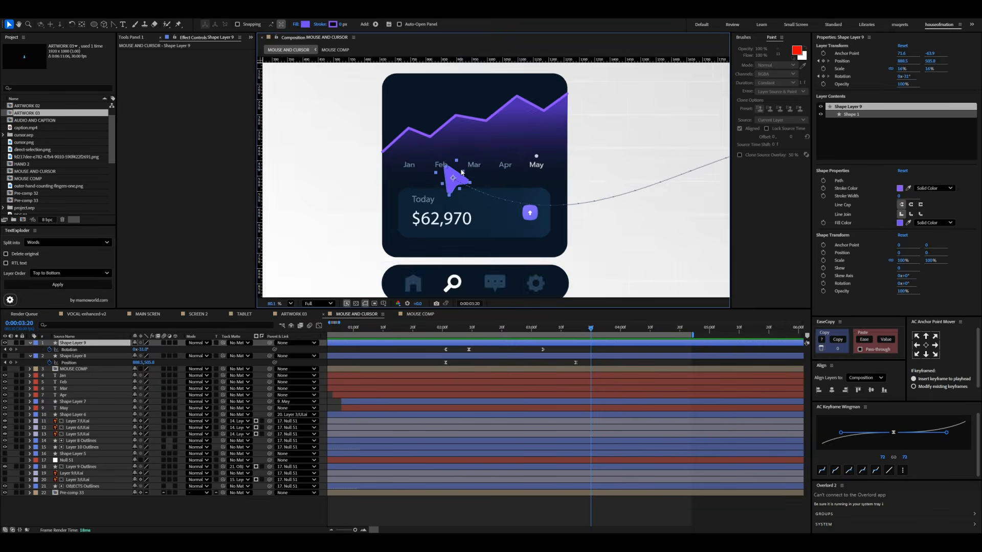
Align the duplicate Shape Layer 10 over Shape Layer 9 as a reference and reshape Shape Layer 9's keyframed path at 0:00:03:21.
scroll(460, 184, "up", 5)
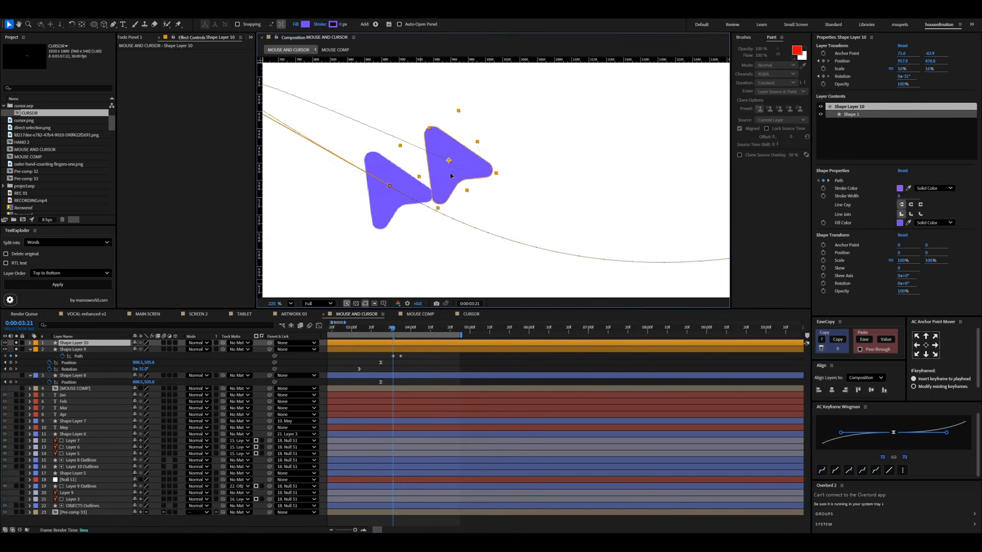
left_click_drag(463, 154, 460, 149)
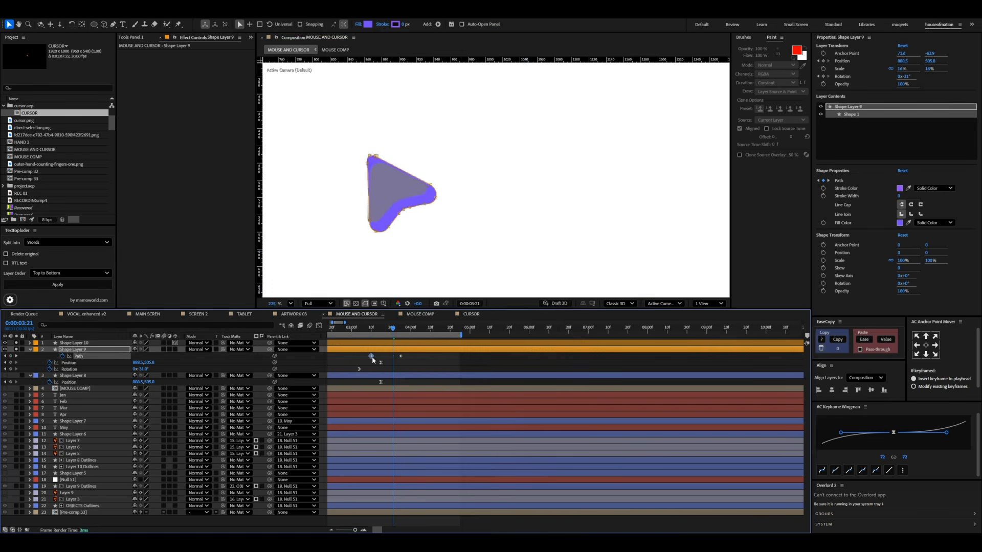
scroll(339, 149, "up", 3)
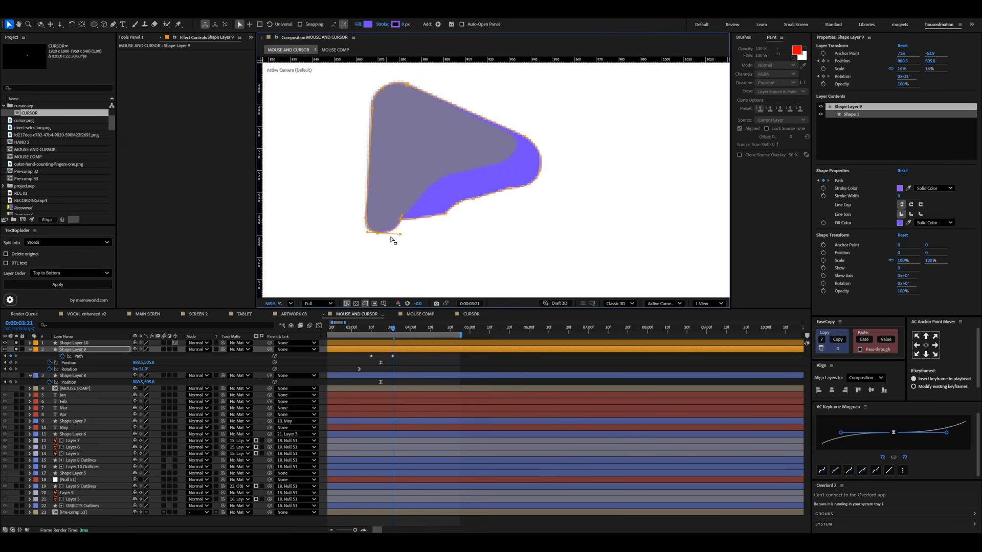
scroll(392, 235, "up", 3)
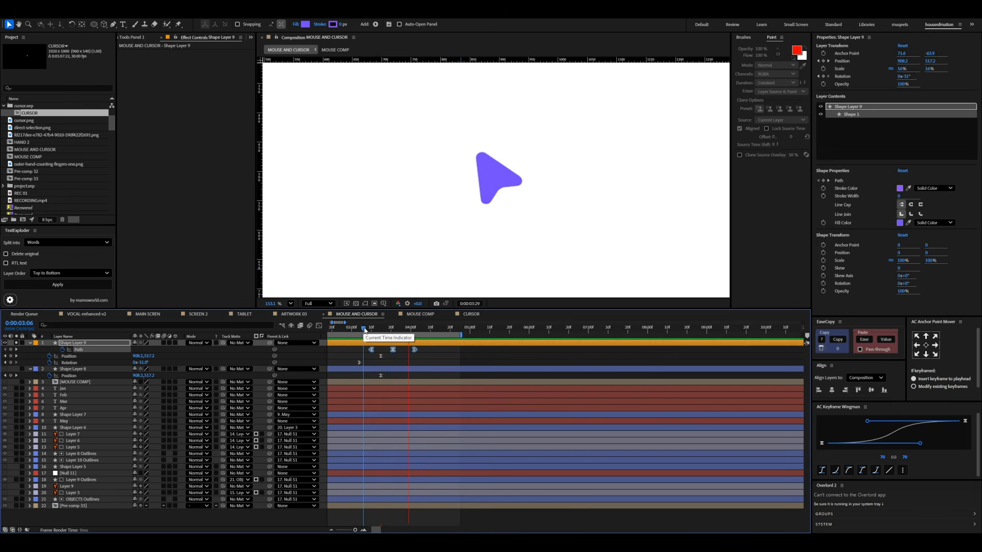
left_click_drag(364, 330, 377, 338)
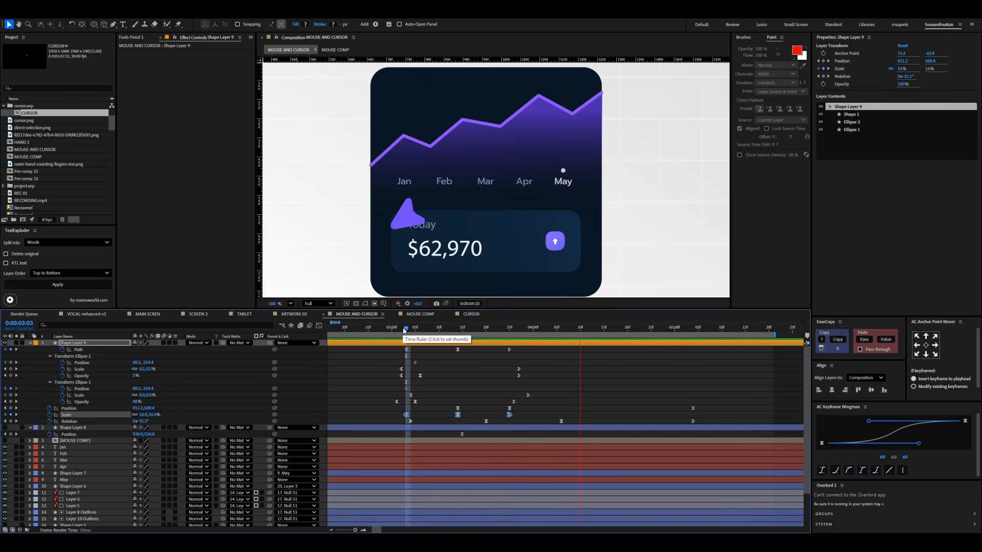
Examine the Ellipse 1 and Shape 1 groups in Shape Layer 9's contents at 0:00:03:03.
left_click(403, 329)
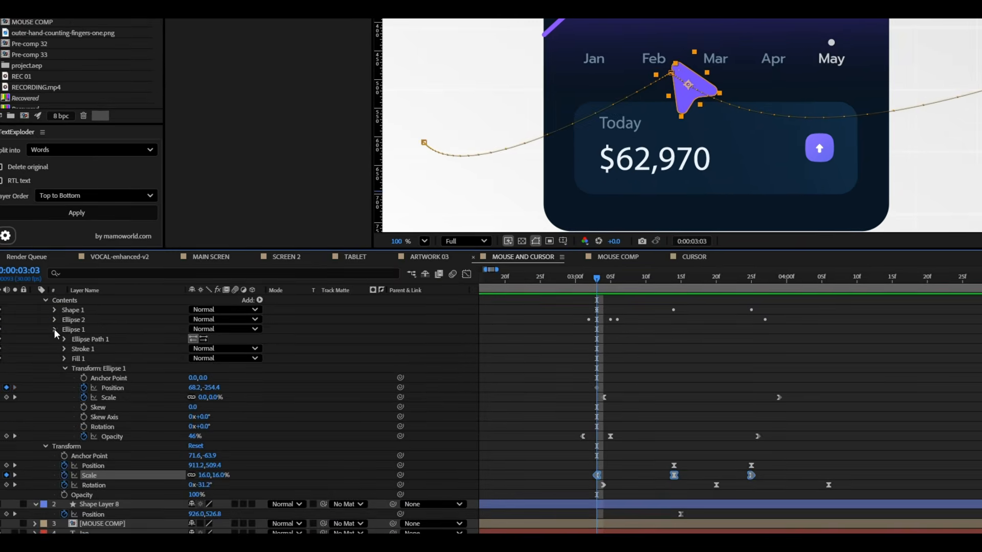
left_click(54, 329)
left_click(68, 330)
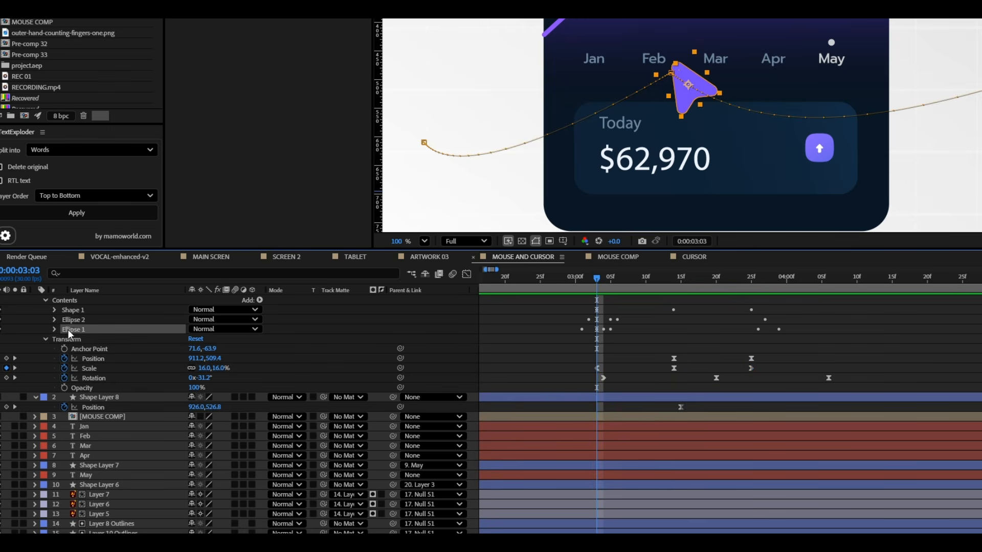
left_click(72, 309)
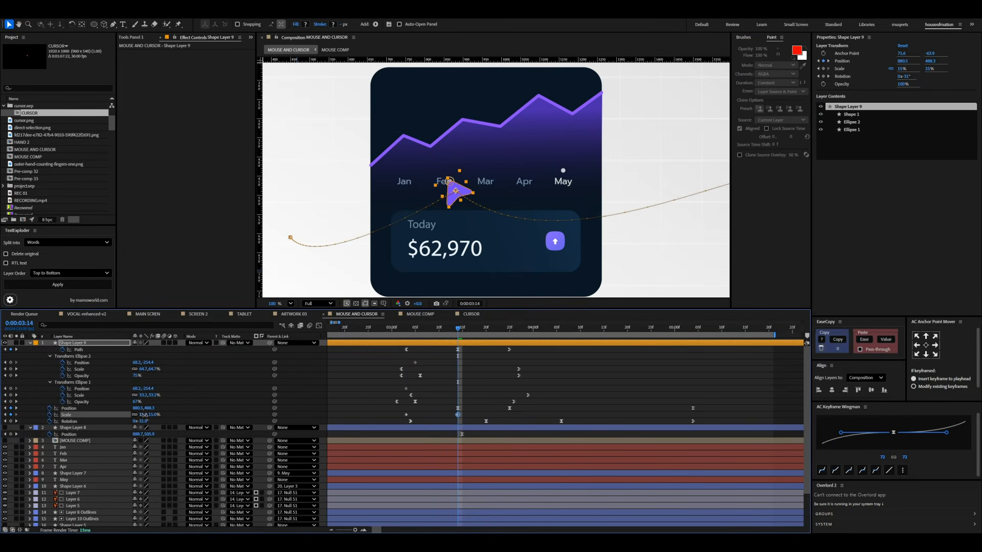
Set Shape Layer 9's scale to 14% at 0:00:03:14 and copy its first Scale keyframe to 0:00:03:25.
left_click_drag(144, 415, 143, 415)
left_click(491, 370)
left_click(510, 328)
left_click(407, 414)
key("ctrl+c")
key("ctrl+v")
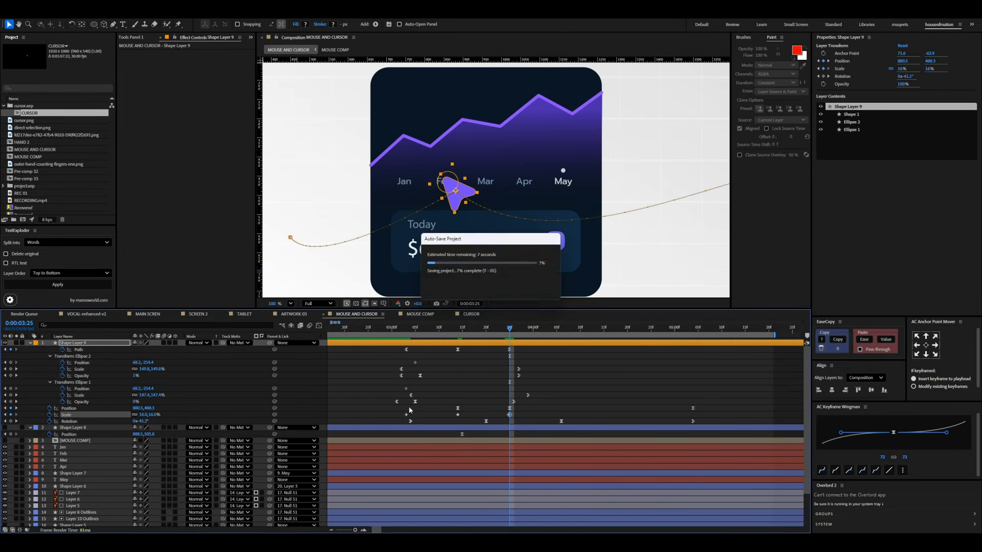
Ease all three Scale keyframes of Shape Layer 9 and play back the click animation.
left_click_drag(417, 328, 457, 328)
left_click_drag(515, 412, 392, 413)
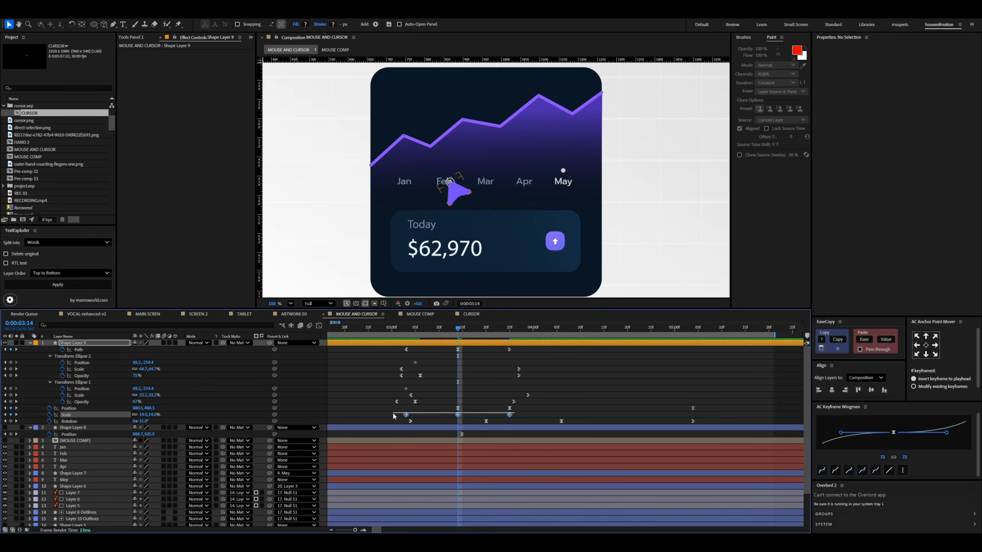
left_click(402, 327)
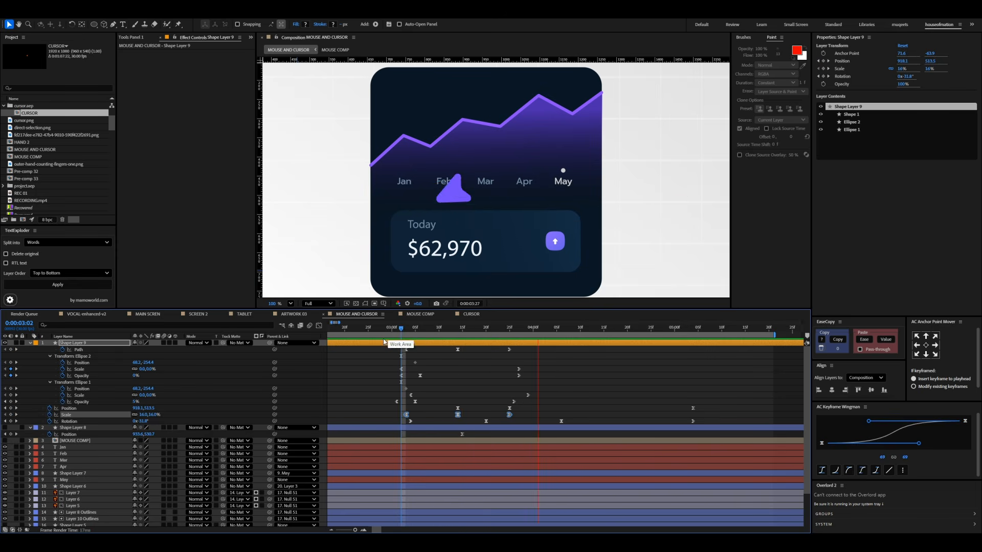
Keyframe Shape 1's fill color with its hue shifted toward blue at 0:00:03:14 and preview the color change.
left_click(405, 329)
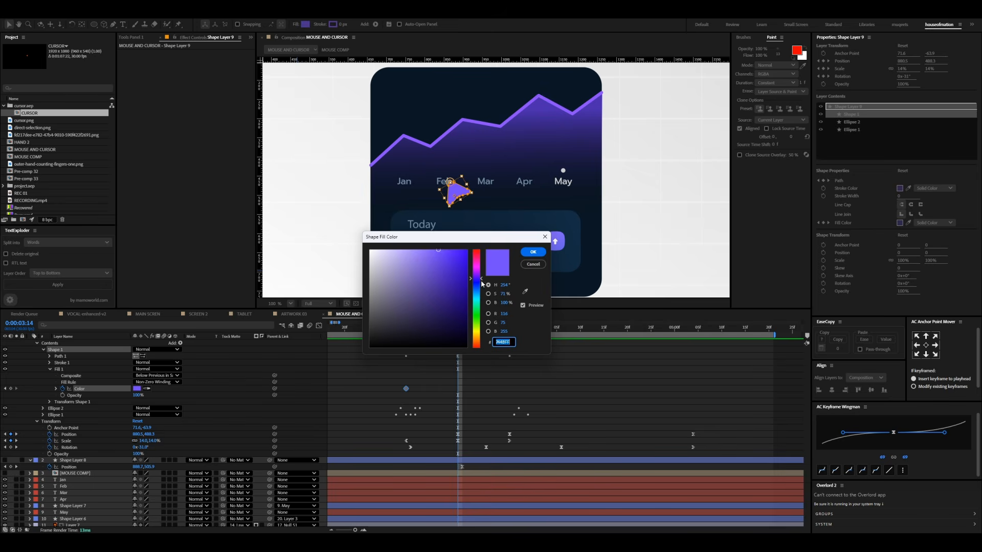
left_click_drag(481, 284, 477, 294)
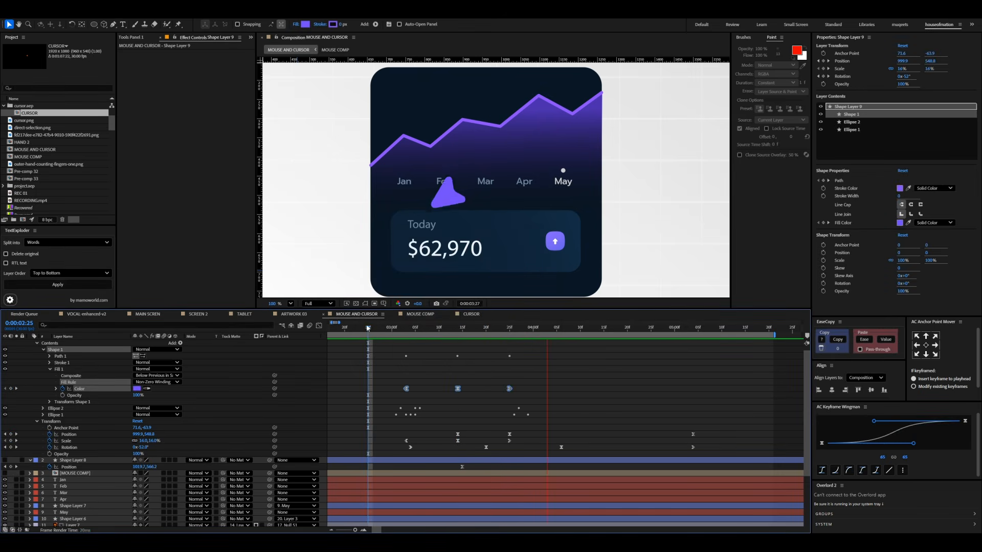
left_click_drag(367, 327, 587, 328)
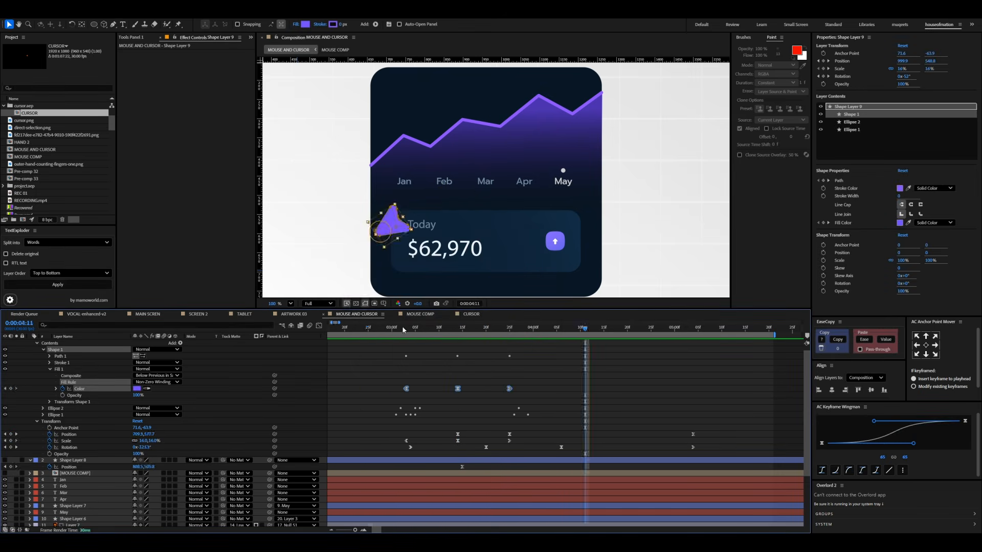
Find the Echo effect and apply it to Shape Layer 9.
key("ctrl+space")
type("echo")
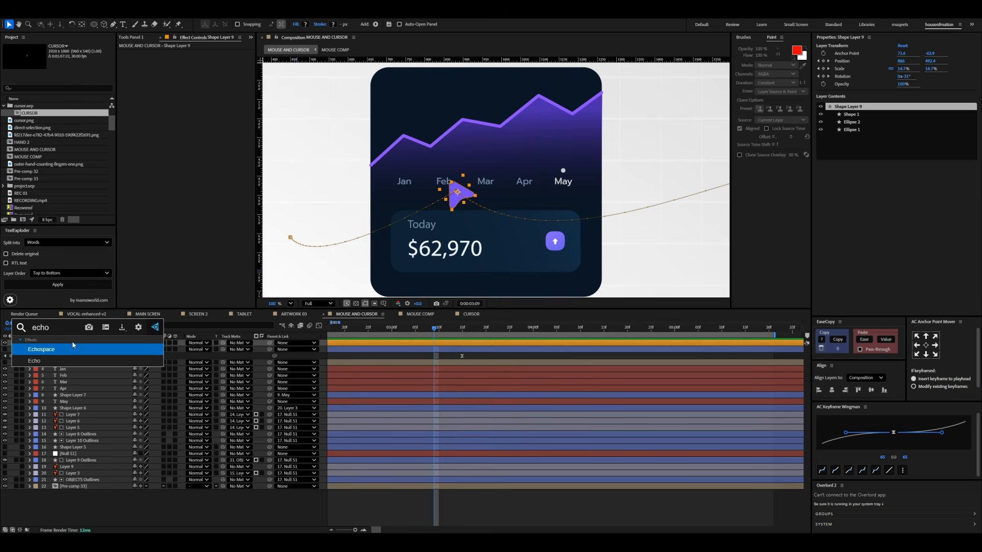
left_click(34, 361)
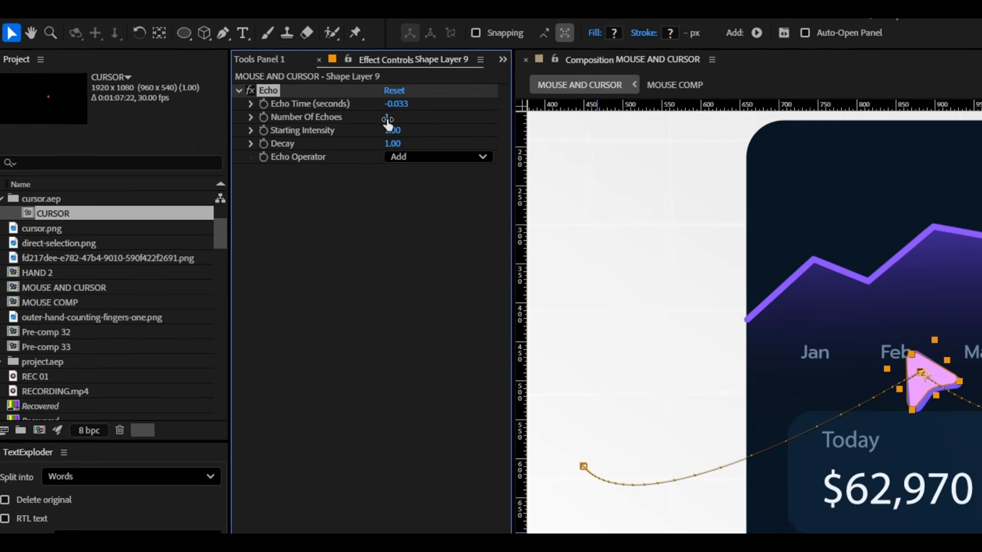
Set the Echo effect on Shape Layer 9 to 3 echoes with an echo time of -0.009 seconds.
left_click(387, 119)
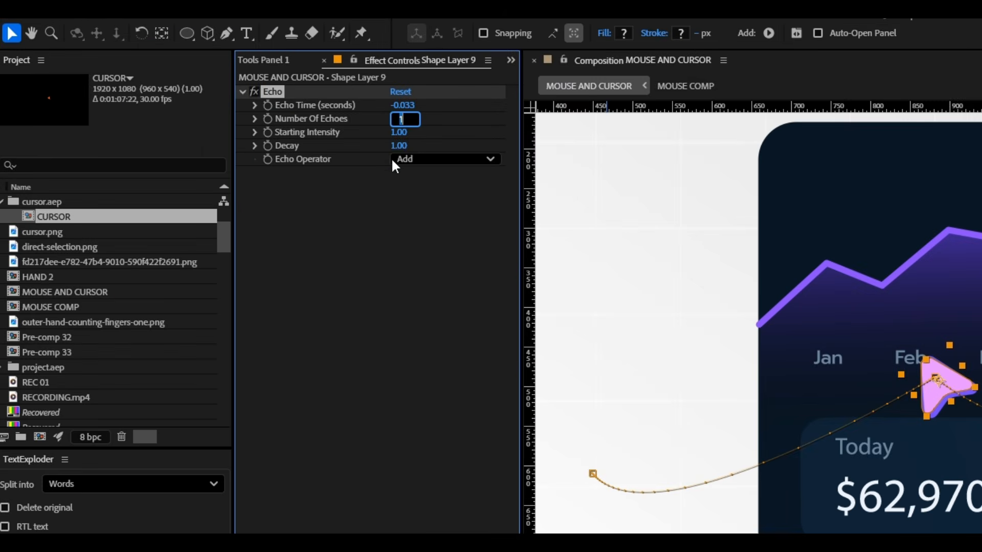
type("3")
left_click(406, 108)
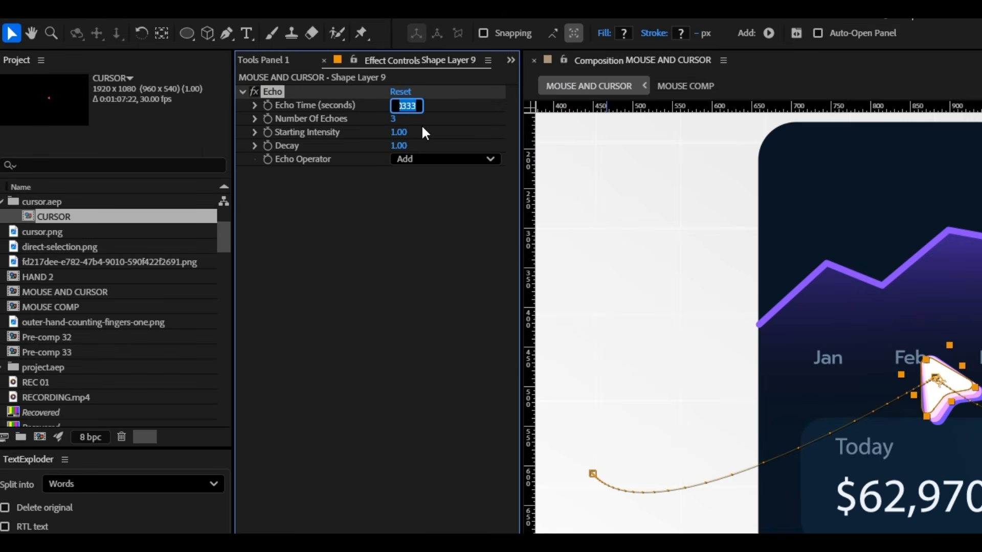
type("-0")
left_click(416, 311)
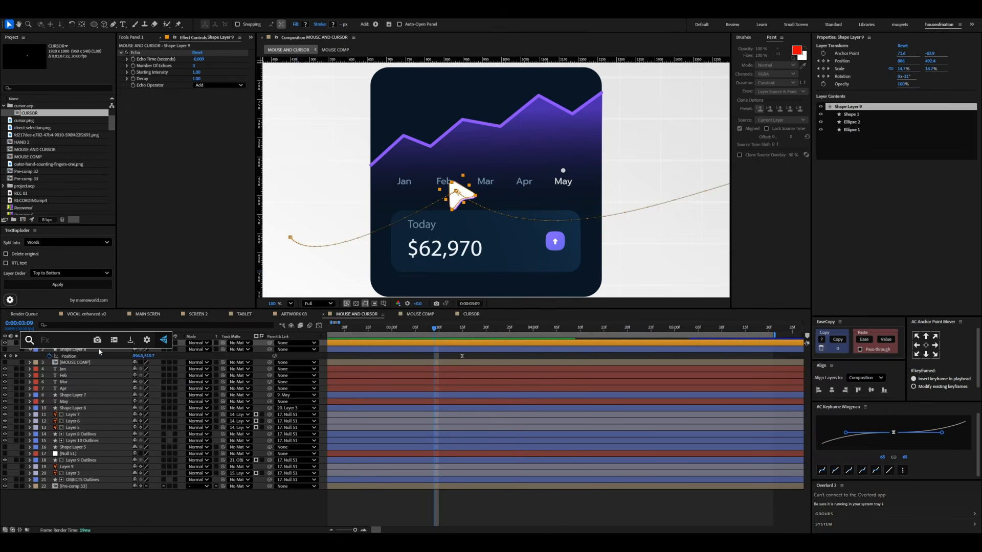
Apply the Fill effect to Shape Layer 9 and sample its color from the card's purple graph line.
type("fill")
key("Return")
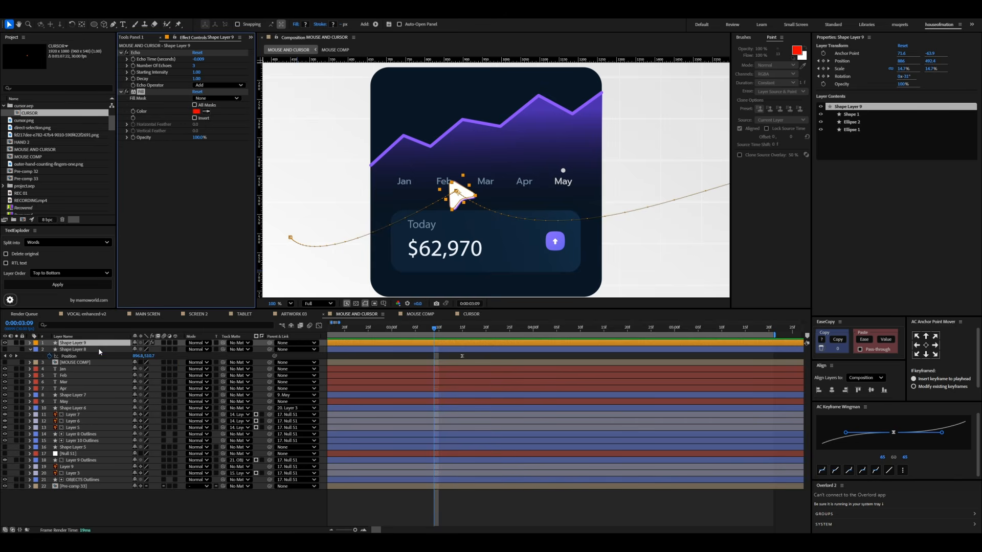
left_click(197, 111)
left_click(377, 261)
left_click(526, 290)
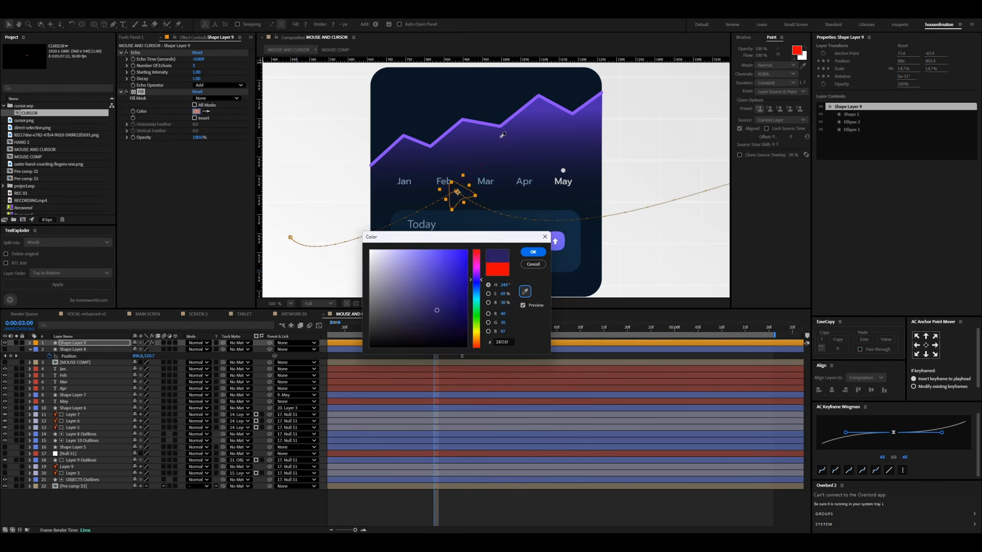
left_click(504, 124)
left_click(533, 251)
Find the CC Composite effect, apply it to Shape Layer 9, and look at its transfer modes.
key("F2")
left_click(71, 343)
key("ctrl+space")
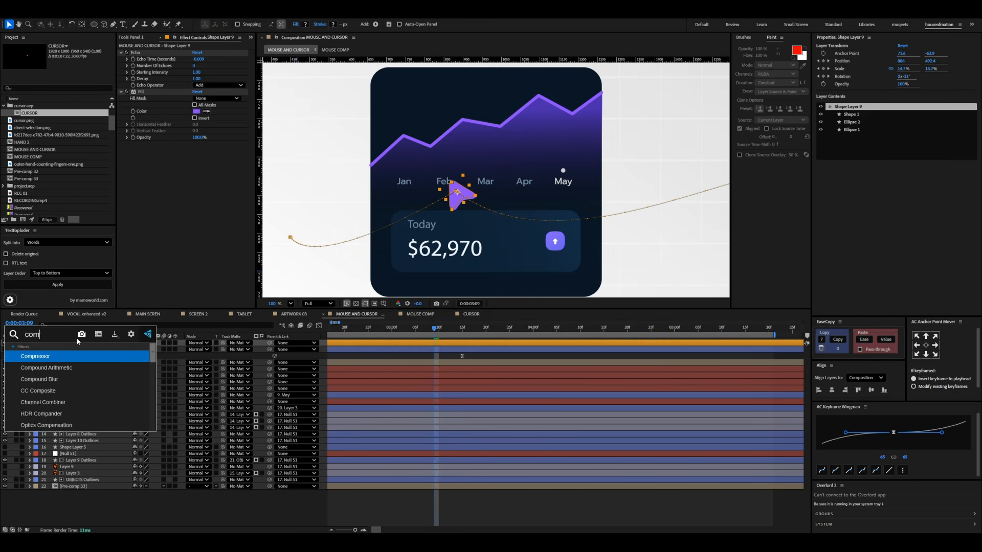
type("composite")
key("Return")
left_click(210, 165)
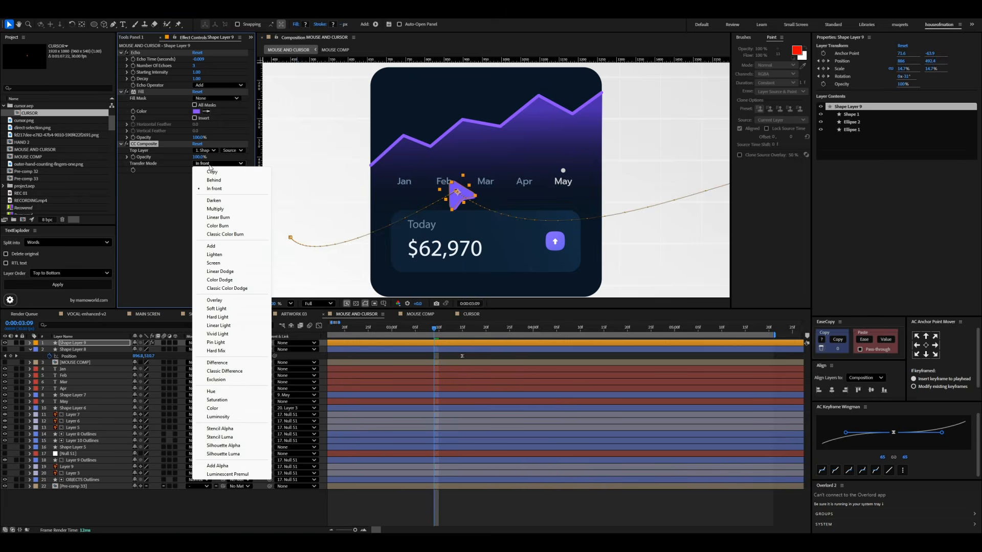
Set the Echo Operator to Composite In Back and scrub through the cursor's trail.
left_click(216, 85)
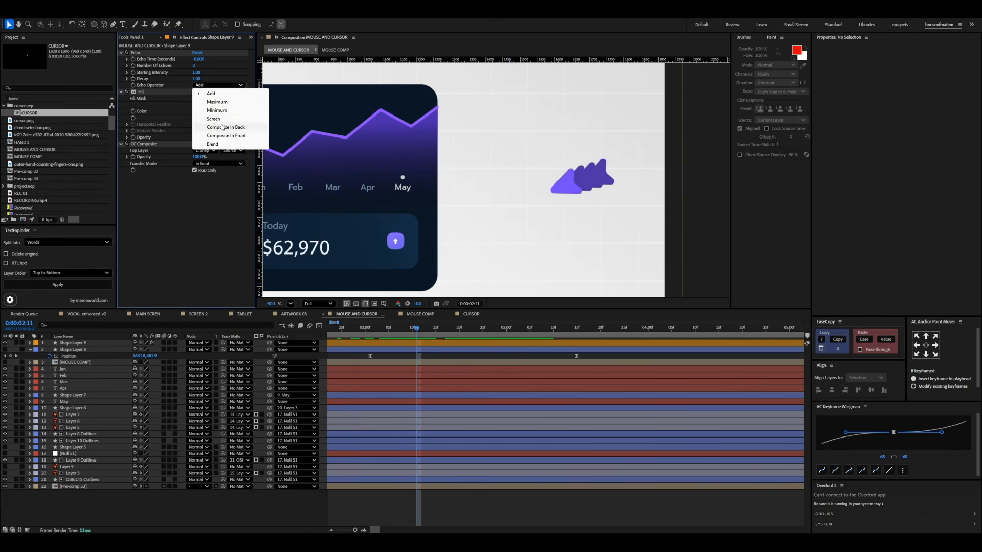
left_click(222, 128)
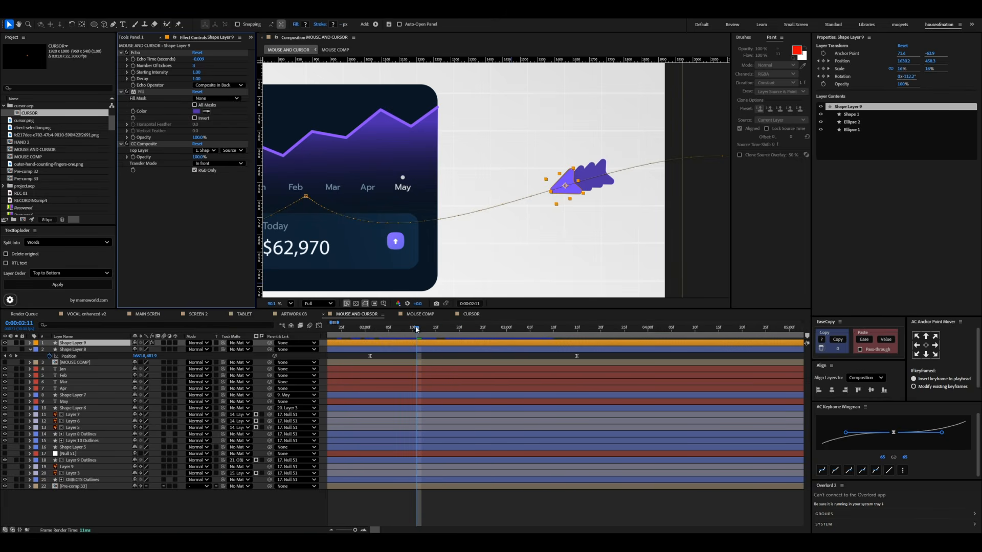
left_click_drag(416, 329, 425, 329)
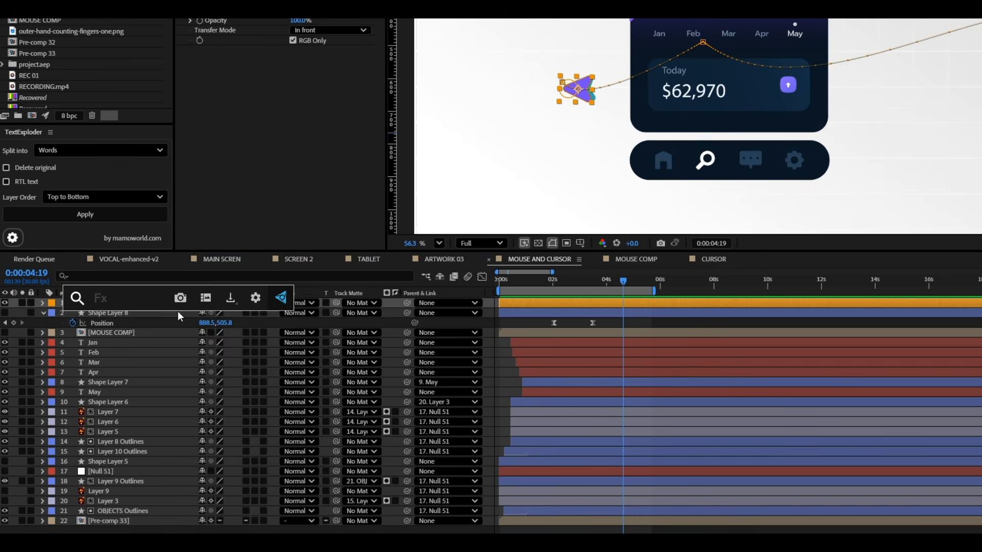
Apply a Drop Shadow to Shape Layer 9 in dark purple with 36% opacity, distance 45 and softness 41.
type("dr")
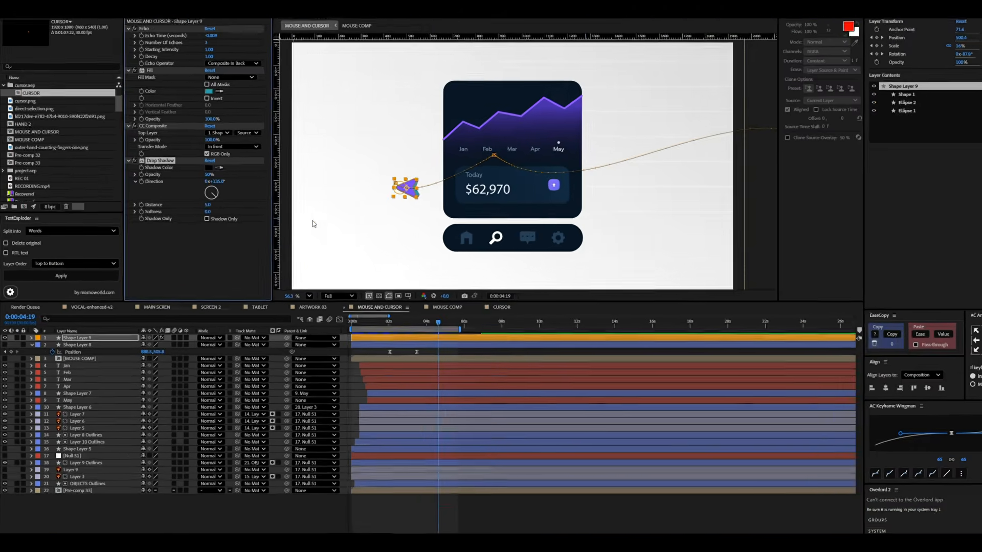
scroll(313, 219, "up", 5)
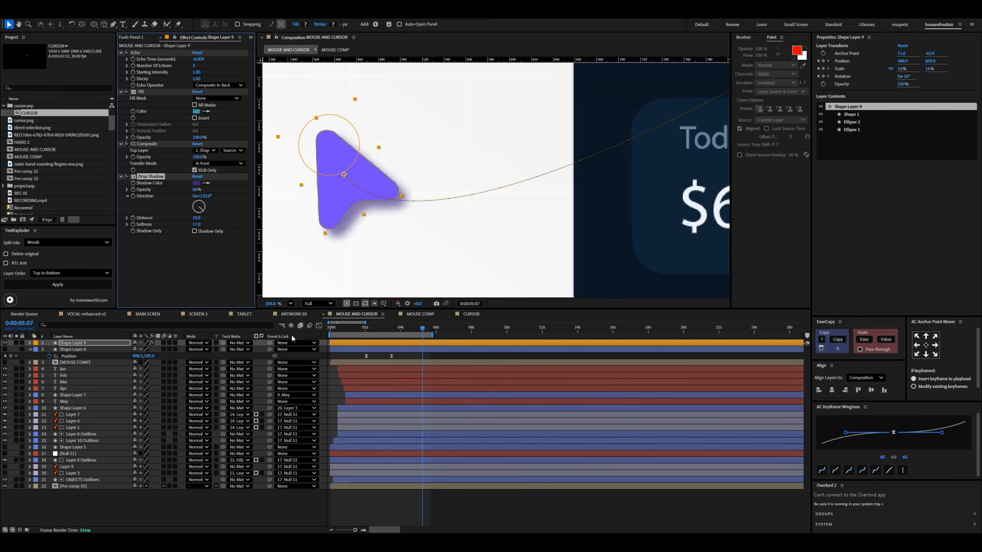
scroll(439, 209, "down", 6)
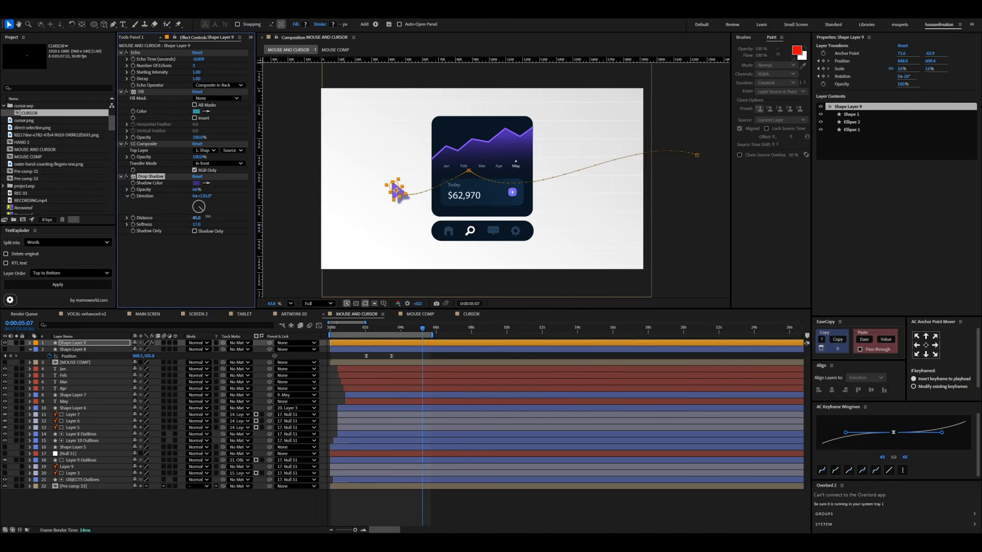
key("F2")
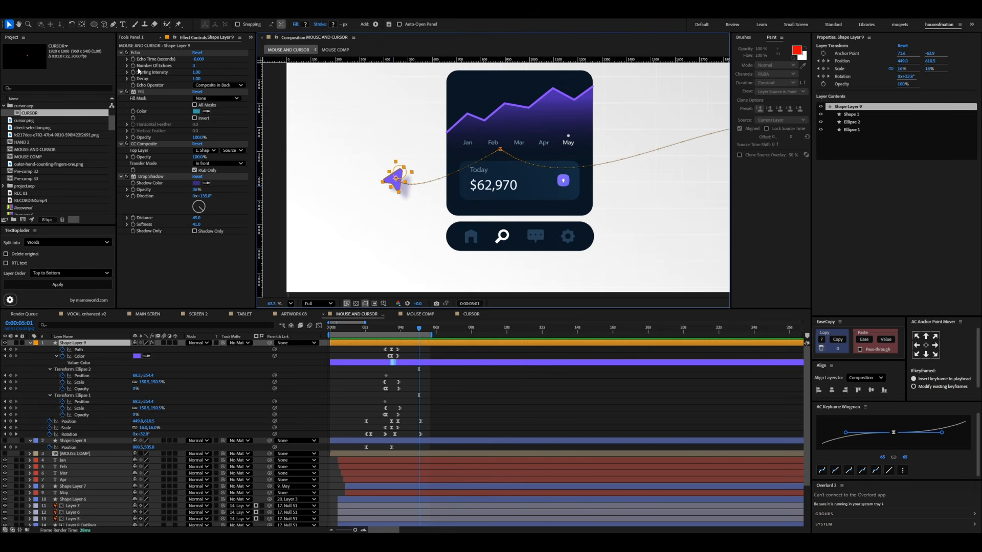
Collapse the settings of the Echo and Fill effects on Shape Layer 9.
left_click(133, 52)
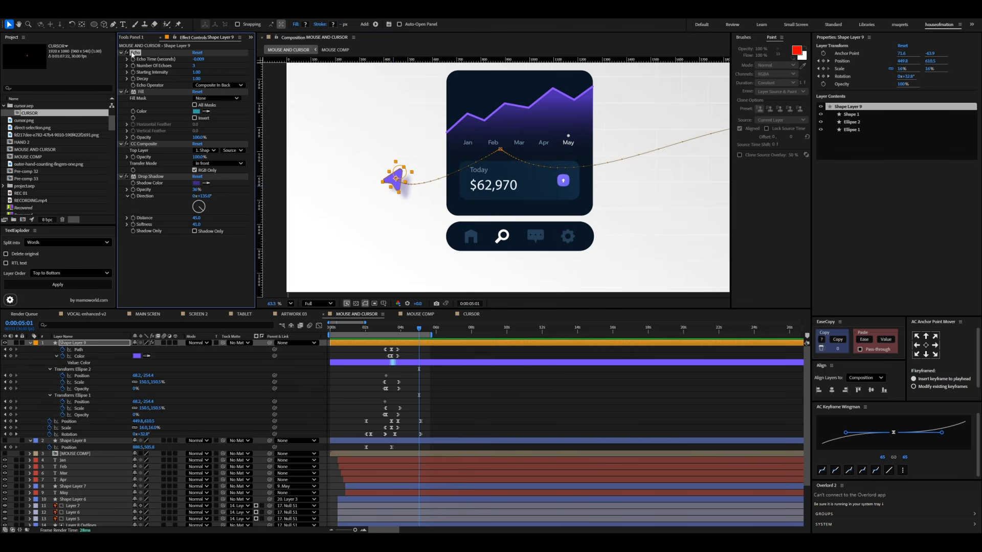
left_click(121, 53)
left_click(122, 59)
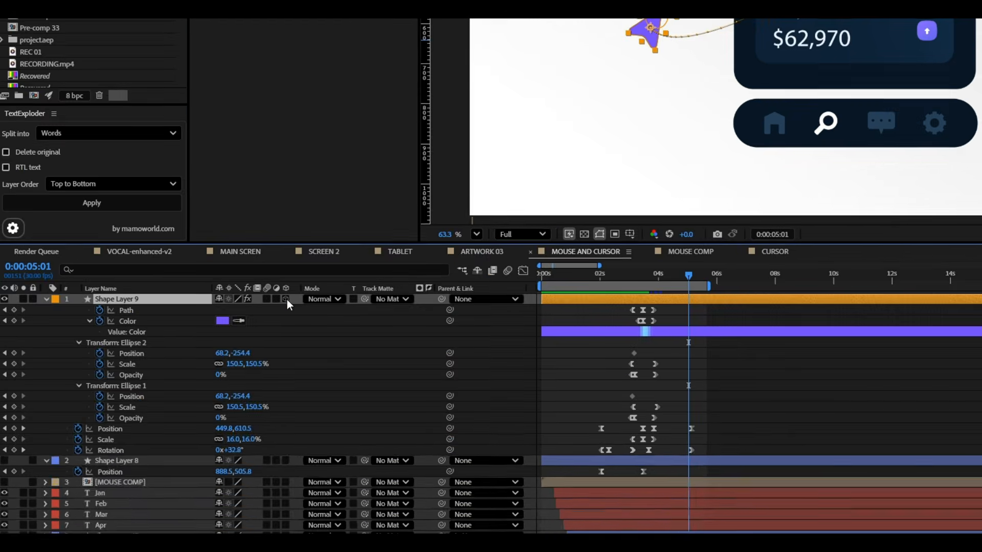
Make Shape Layer 9 a 3D layer, increase its Extrusion Depth under Geometry Options, and scrub through its movement.
double_click(30, 342)
left_click(37, 368)
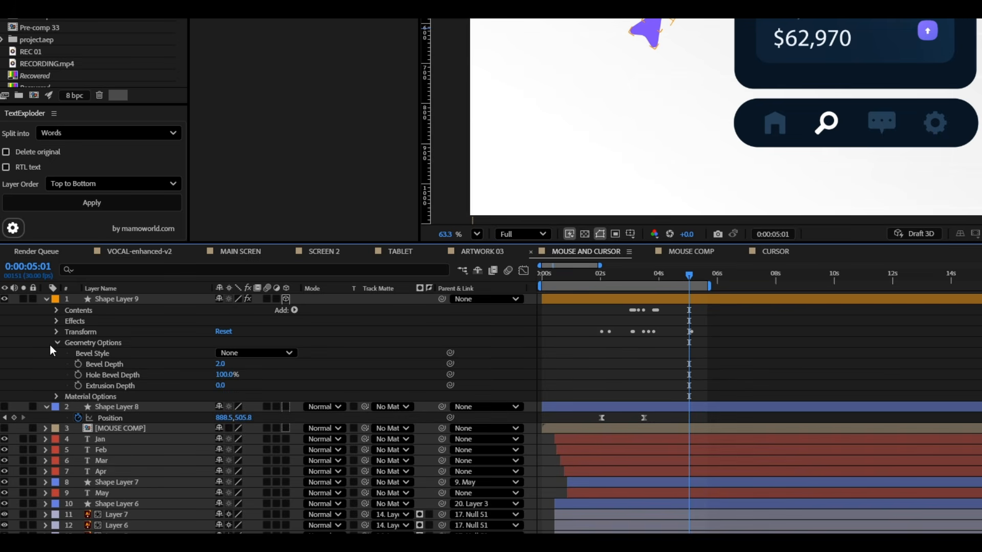
left_click_drag(227, 385, 237, 384)
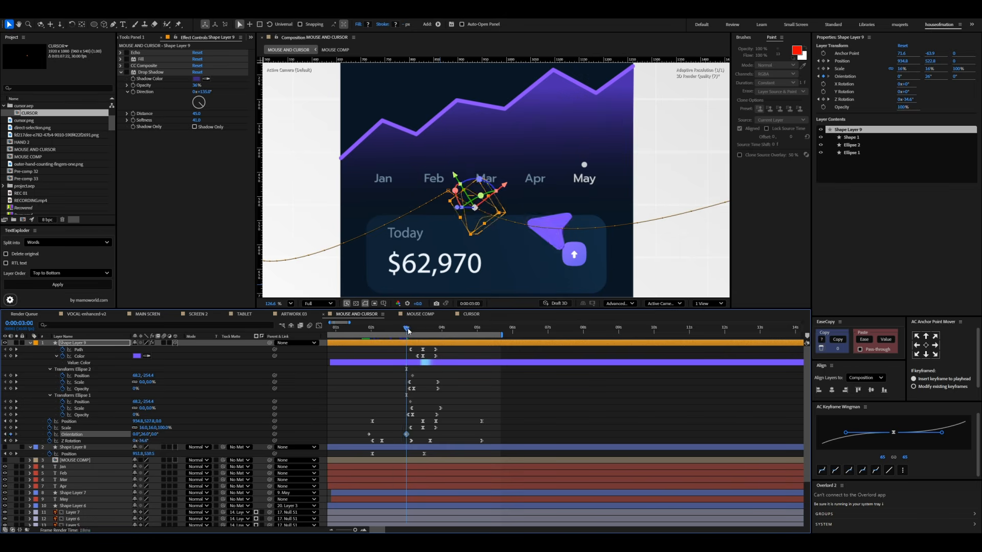
left_click_drag(410, 330, 417, 330)
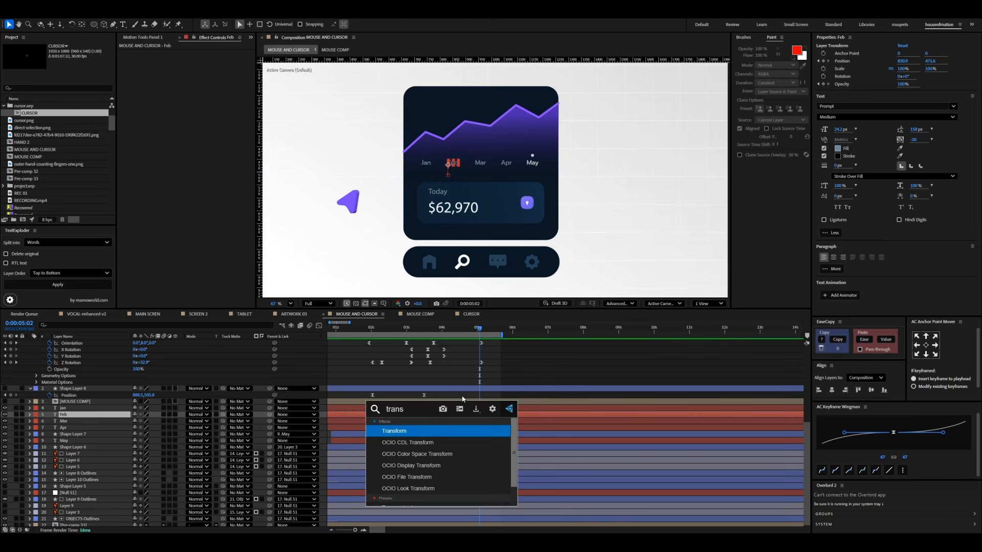
Apply the Transform effect to the Feb text layer and keyframe its Scale to dip to 46 and rise to 158.
key("Return")
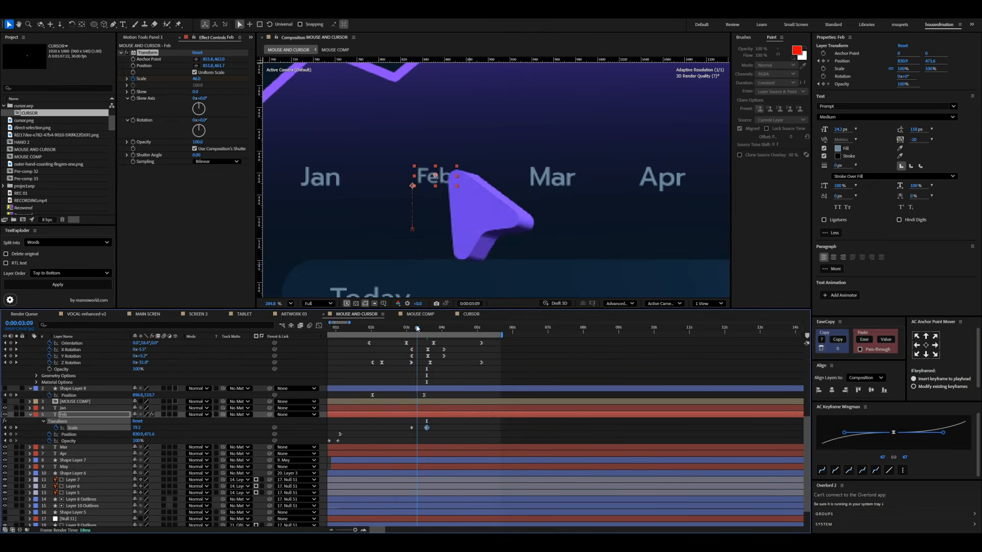
left_click_drag(417, 329, 415, 329)
left_click_drag(435, 424, 406, 432)
left_click_drag(411, 428, 415, 428)
left_click_drag(415, 329, 450, 329)
left_click_drag(422, 424, 403, 437)
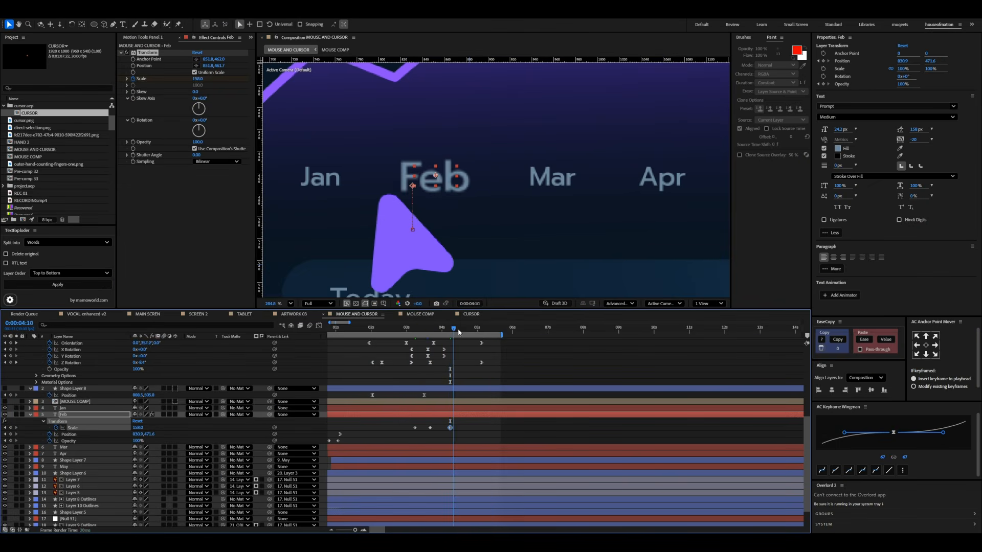
End the Feb layer's Scale animation at 100, strengthen the easing on its four keyframes, and preview the result.
left_click_drag(916, 443, 922, 443)
left_click(408, 330)
key("space")
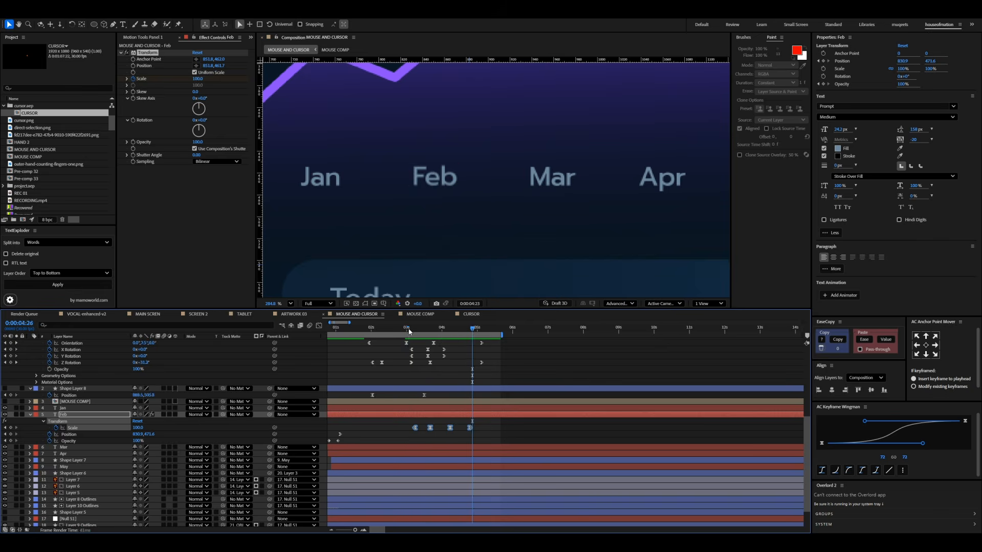